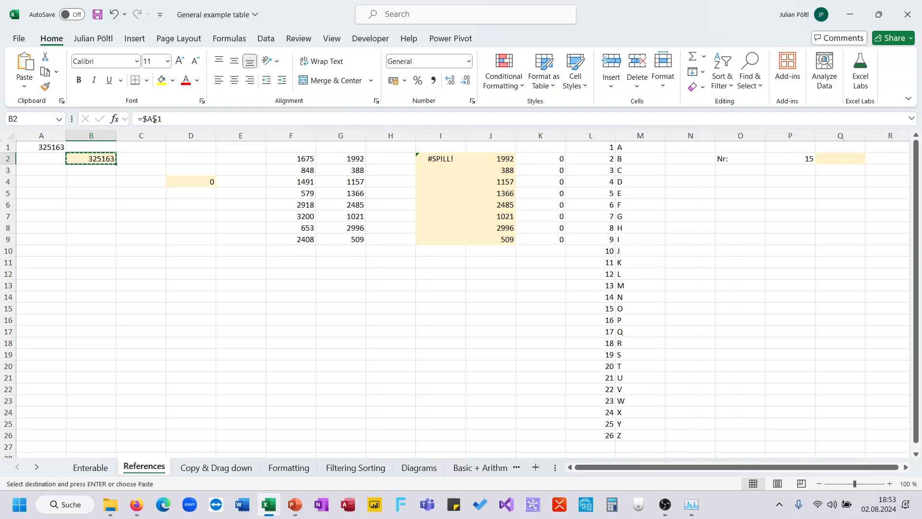
Paste B2's =$A$1 into D4, confirm it still returns 325163, and go back to the slide show.
{"action": "key", "text": "ctrl+c"}
{"action": "left_click", "coordinate": [196, 181]}
{"action": "key", "text": "ctrl+v"}
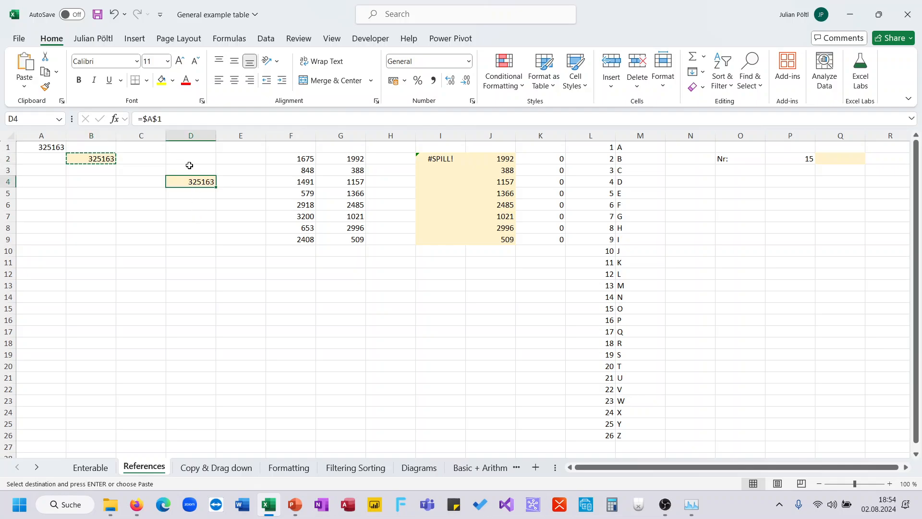
{"action": "left_click", "coordinate": [179, 115]}
{"action": "key", "text": "Escape"}
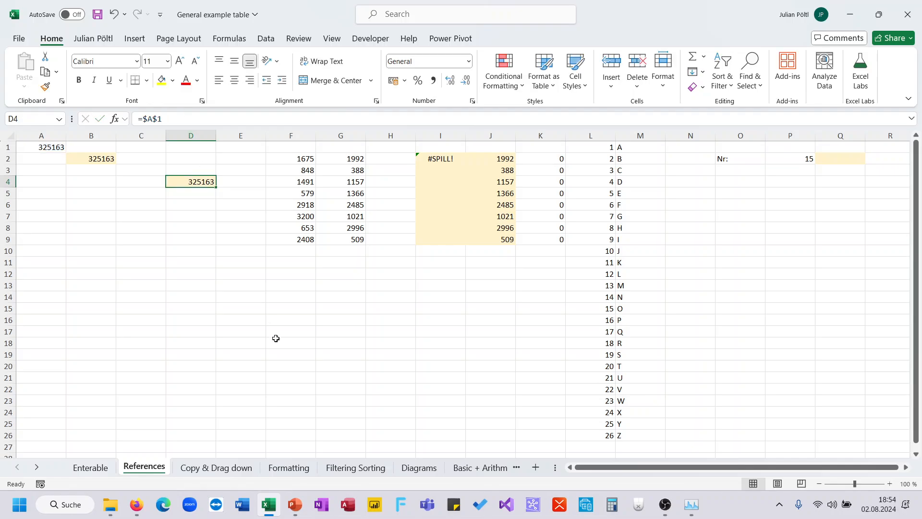
{"action": "mouse_move", "coordinate": [294, 503]}
{"action": "left_click", "coordinate": [406, 402]}
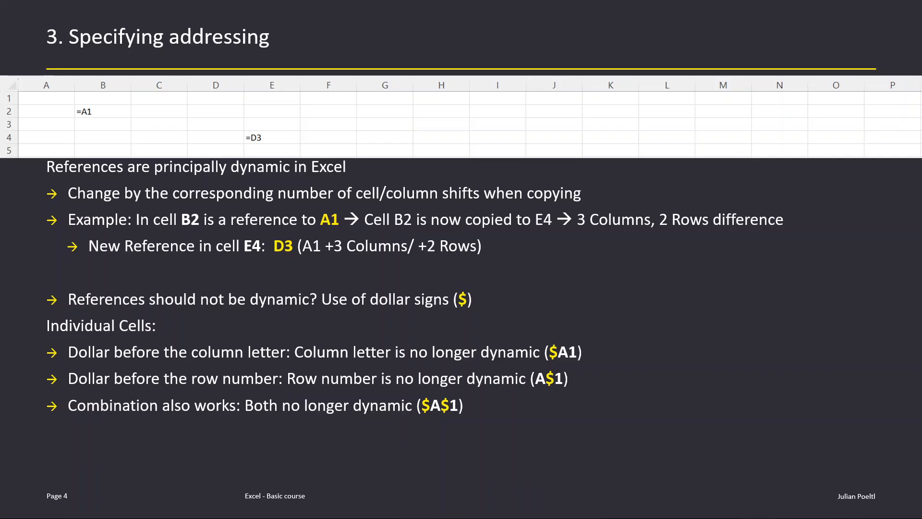
Advance to the slide on dollar signs for cell ranges, then go back to Excel.
{"action": "left_click", "coordinate": [351, 327]}
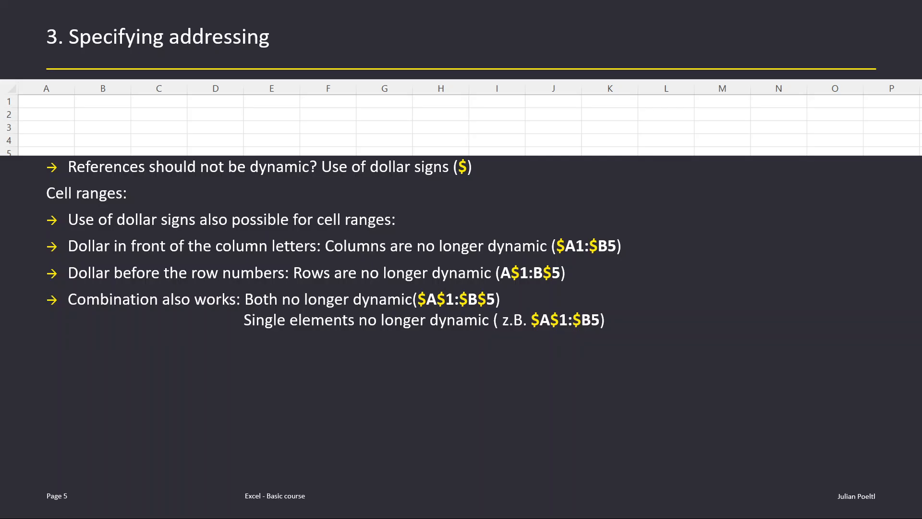
{"action": "key", "text": "alt+Tab"}
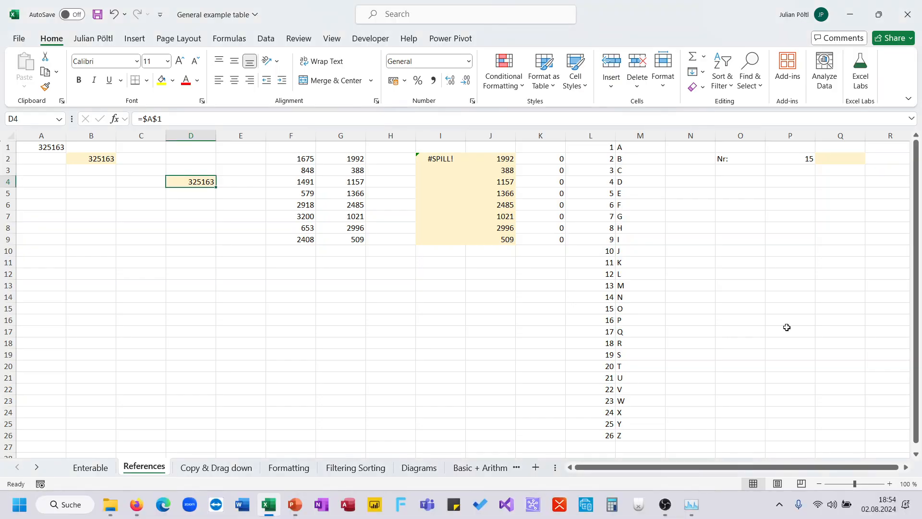
Clear J2 to unblock the spill and anchor I2's formula as =$F$2:$G$9.
{"action": "left_click", "coordinate": [495, 157]}
{"action": "key", "text": "Delete"}
{"action": "key", "text": "Left"}
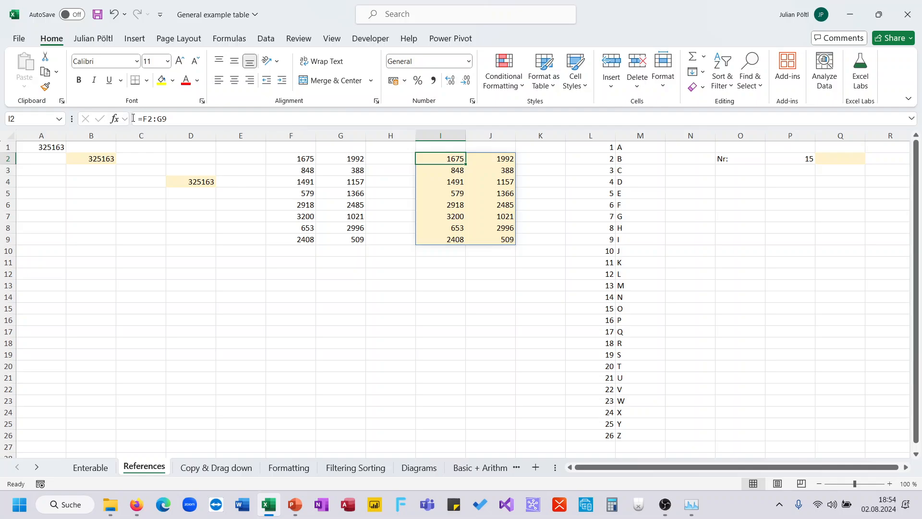
{"action": "left_click", "coordinate": [149, 118]}
{"action": "key", "text": "F4"}
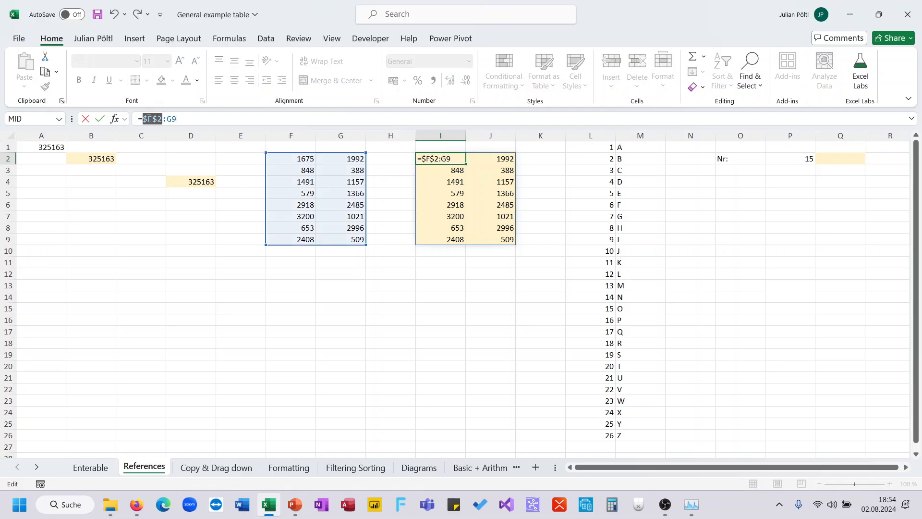
{"action": "left_click", "coordinate": [168, 119]}
{"action": "key", "text": "F4"}
{"action": "key", "text": "ctrl+Return"}
Copy I2's anchored formula into I13, F15 and C12.
{"action": "key", "text": "ctrl+c"}
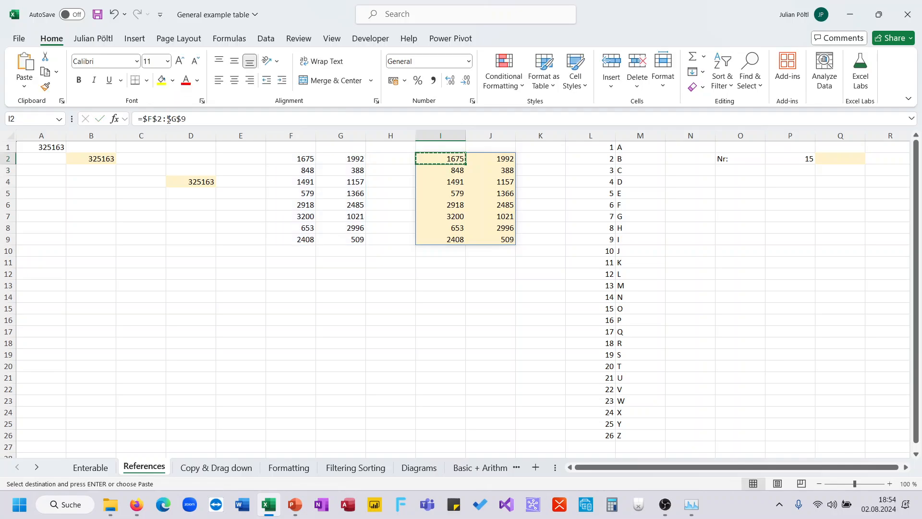
{"action": "left_click", "coordinate": [451, 283]}
{"action": "key", "text": "ctrl+v"}
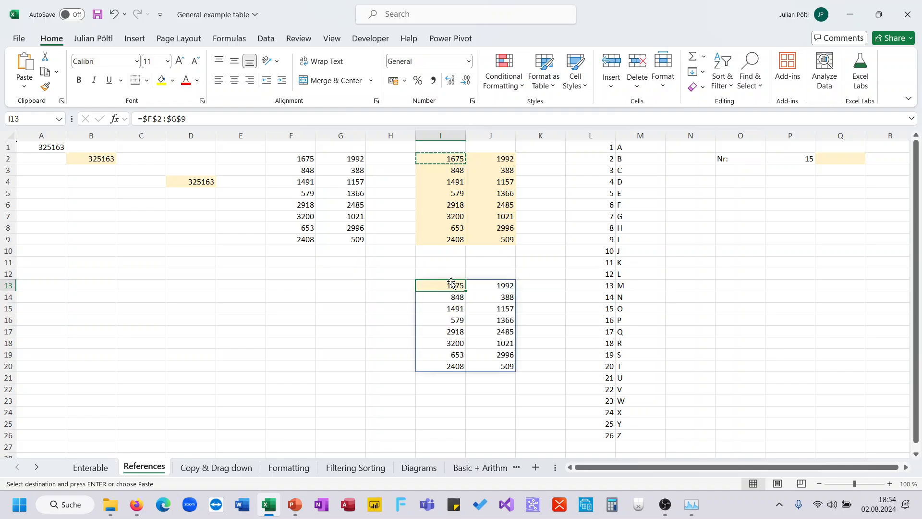
{"action": "left_click", "coordinate": [303, 309]}
{"action": "key", "text": "ctrl+v"}
{"action": "left_click", "coordinate": [162, 271]}
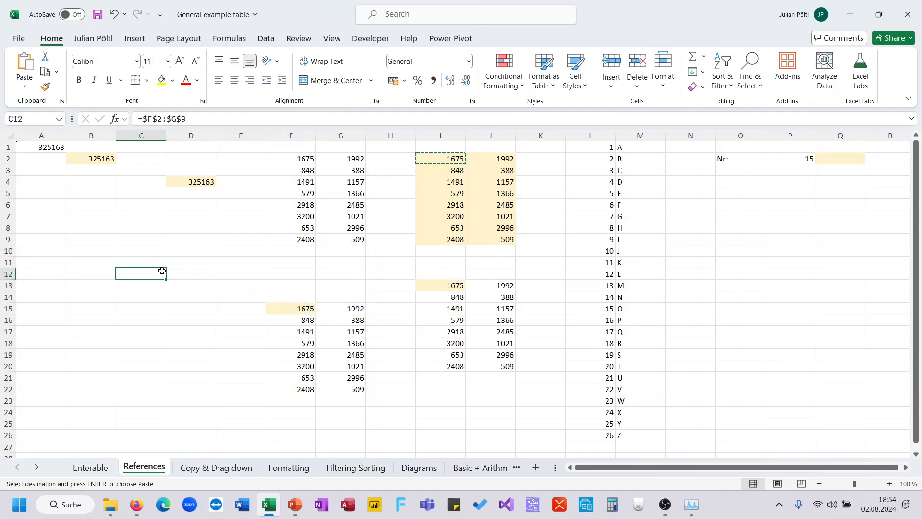
{"action": "key", "text": "ctrl+v"}
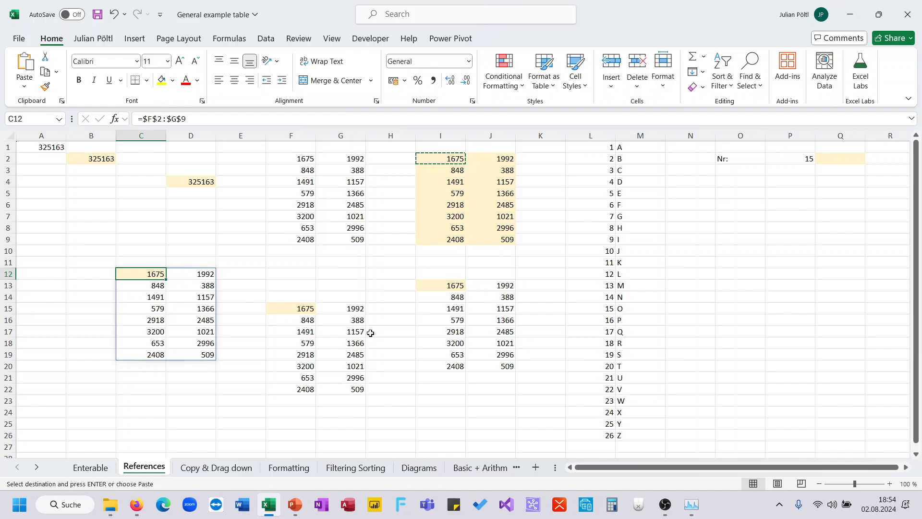
{"action": "mouse_move", "coordinate": [290, 512]}
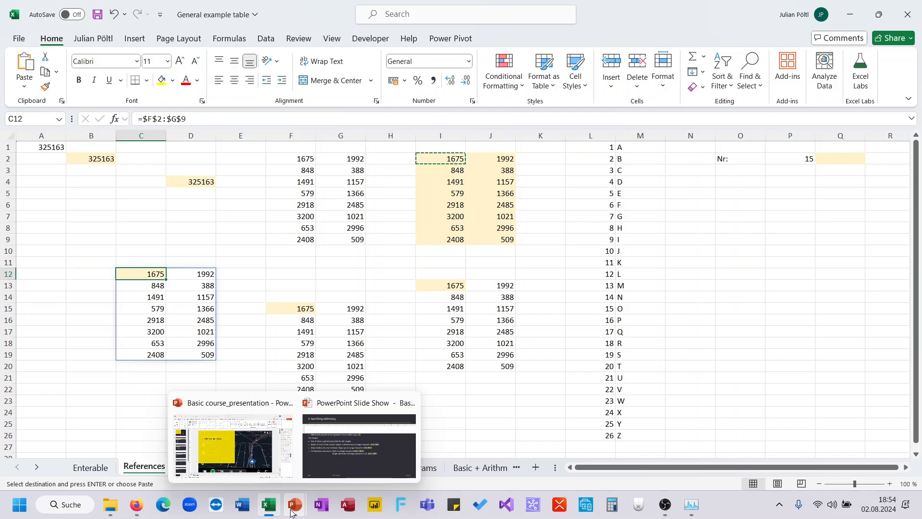
Show the slide on dollar signs for whole columns and rows, then go back to Excel.
{"action": "left_click", "coordinate": [333, 461]}
{"action": "left_click", "coordinate": [360, 402]}
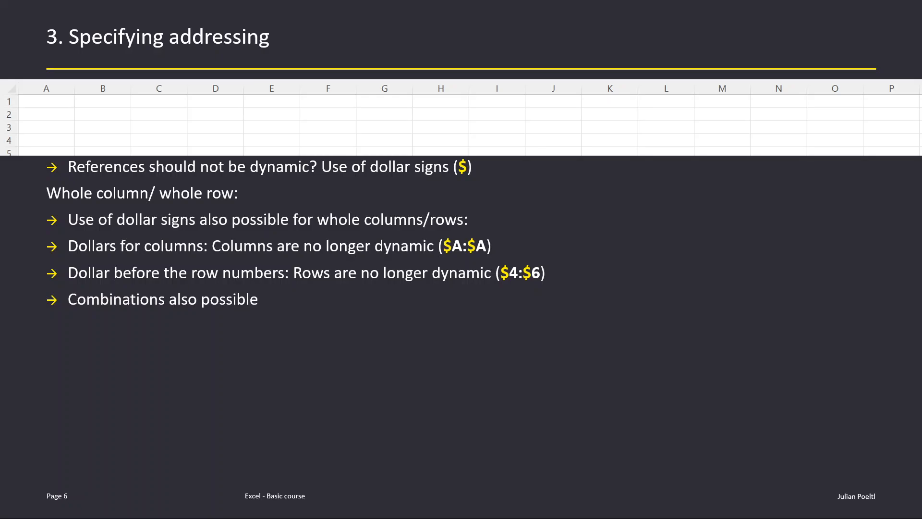
{"action": "key", "text": "Right"}
{"action": "key", "text": "Left"}
{"action": "key", "text": "alt+Tab"}
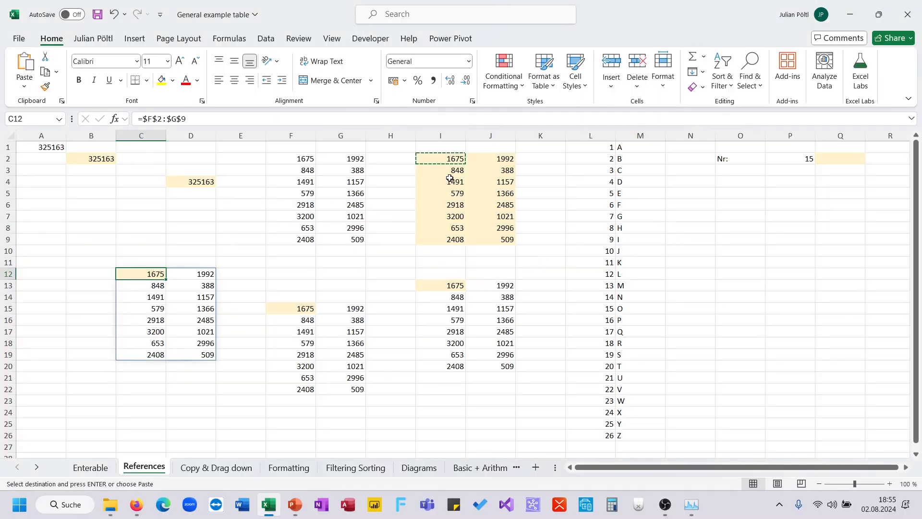
Rewrite I2's formula as the relative =F2:G9.
{"action": "left_click", "coordinate": [449, 160]}
{"action": "left_click", "coordinate": [220, 119]}
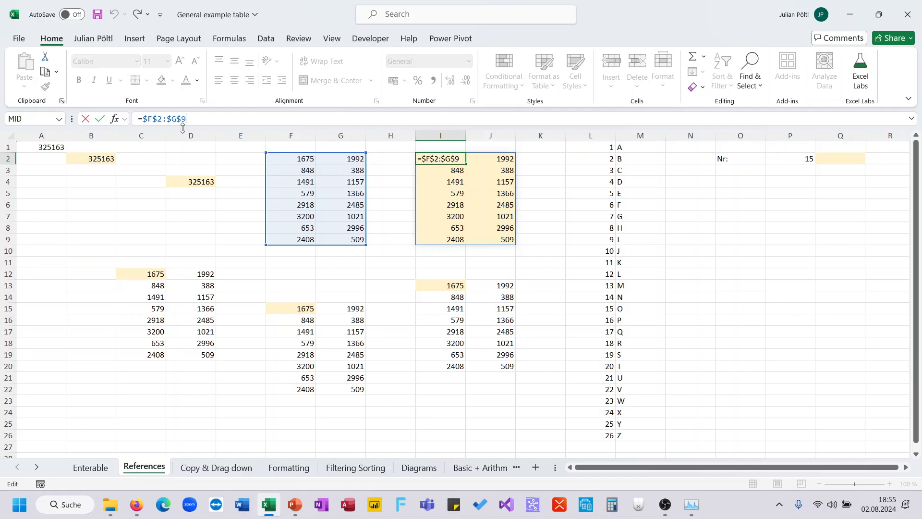
{"action": "key", "text": "F4"}
{"action": "key", "text": "F4"}
{"action": "key", "text": "F4"}
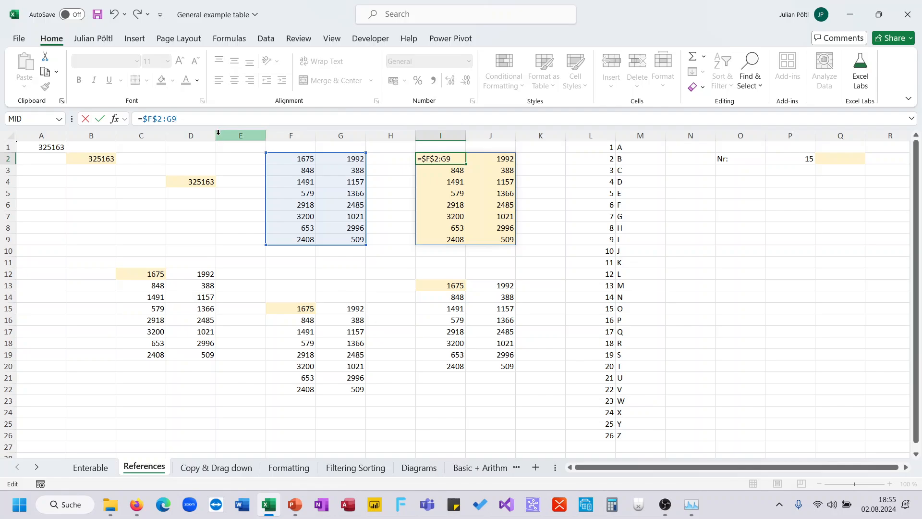
{"action": "left_click_drag", "start_coordinate": [191, 121], "coordinate": [131, 123]}
{"action": "type", "text": "="}
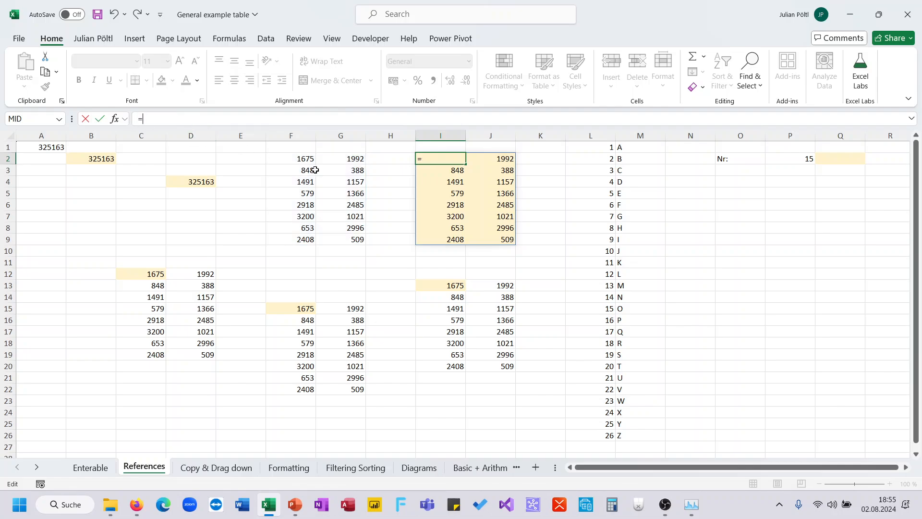
{"action": "left_click_drag", "start_coordinate": [306, 159], "coordinate": [341, 234]}
{"action": "key", "text": "Return"}
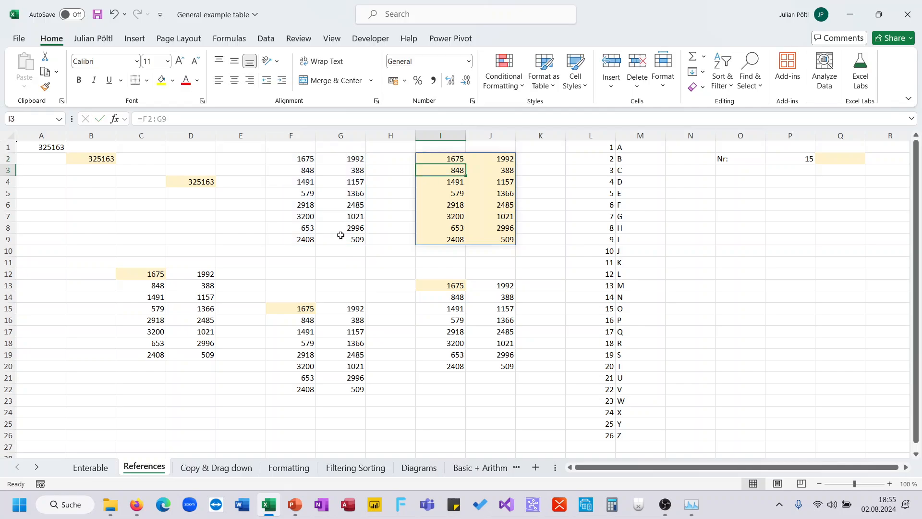
{"action": "key", "text": "Up"}
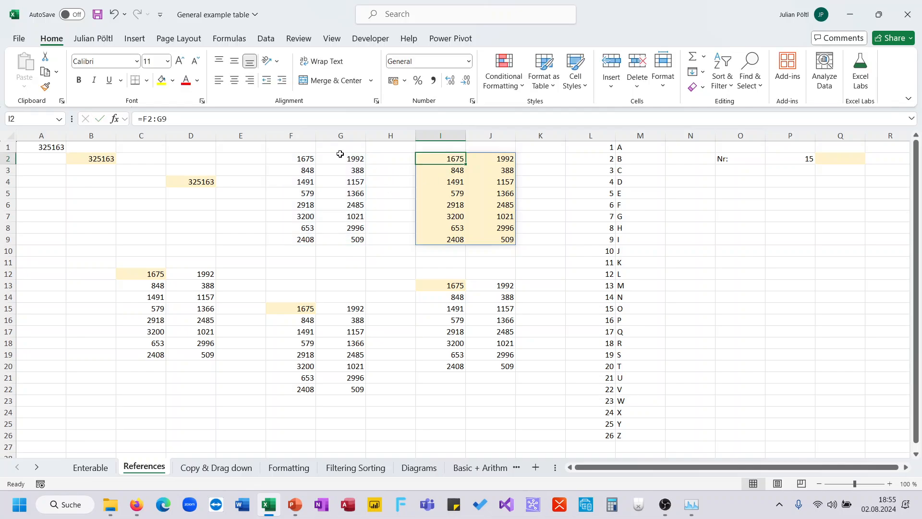
Try making I2's F2 and G9 references absolute again, then cancel the edit.
{"action": "left_click", "coordinate": [175, 123]}
{"action": "key", "text": "F4"}
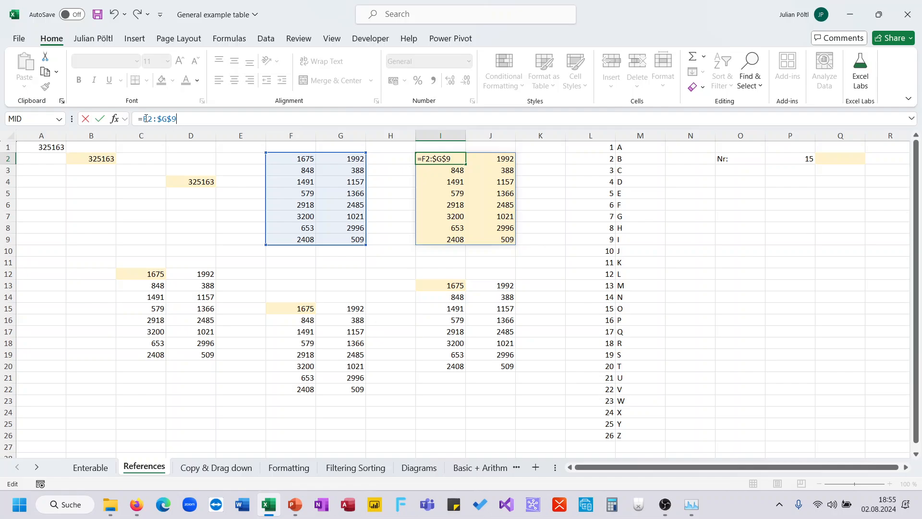
{"action": "left_click", "coordinate": [146, 118]}
{"action": "key", "text": "F4"}
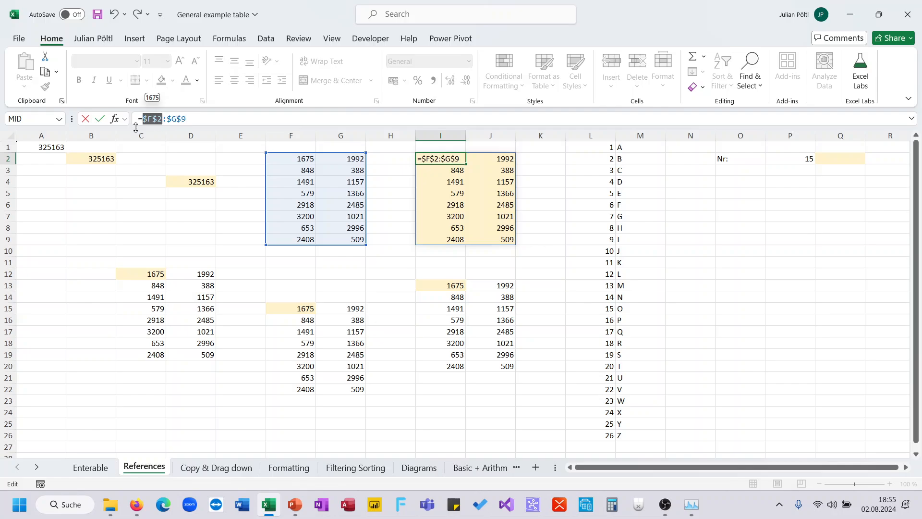
{"action": "left_click", "coordinate": [196, 177]}
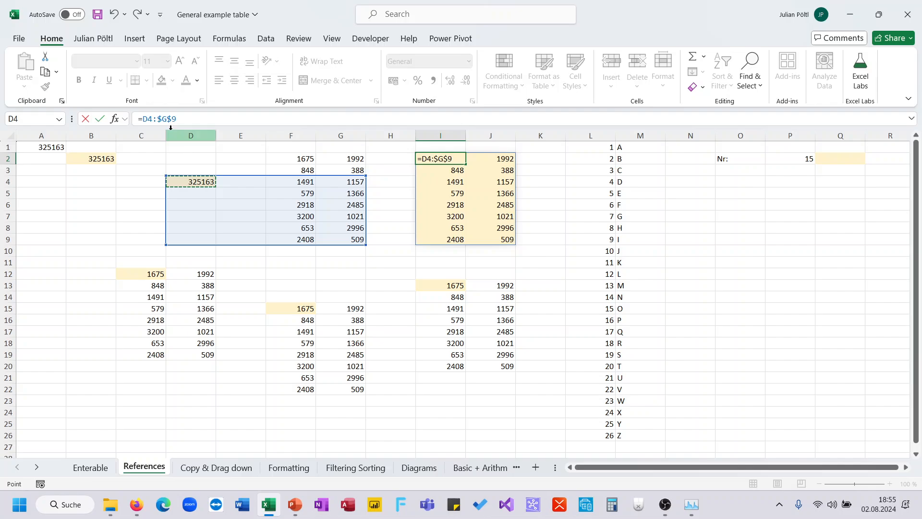
{"action": "key", "text": "Escape"}
Cycle D4's reference through $A$1, A$1 and $A1 with F4, ending at =A1.
{"action": "left_click", "coordinate": [188, 180]}
{"action": "left_click", "coordinate": [151, 119]}
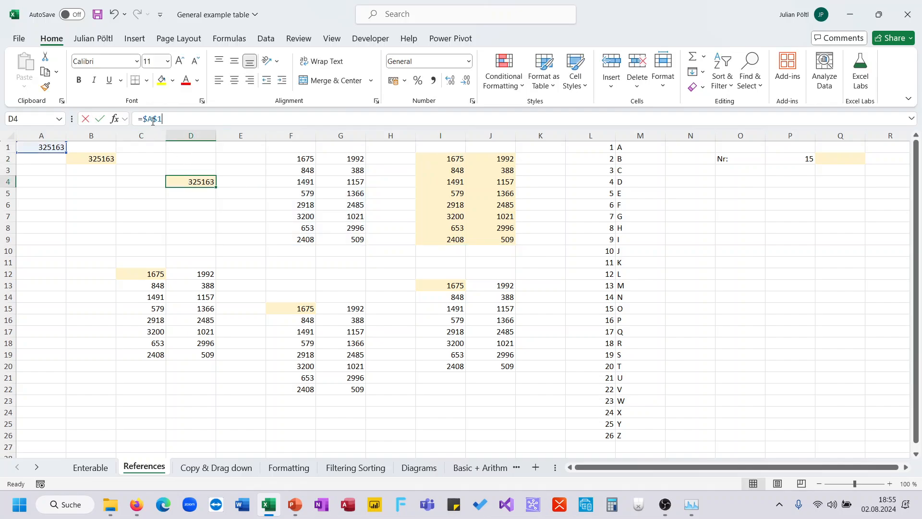
{"action": "key", "text": "F4"}
{"action": "key", "text": "F4"}
{"action": "key", "text": "F4"}
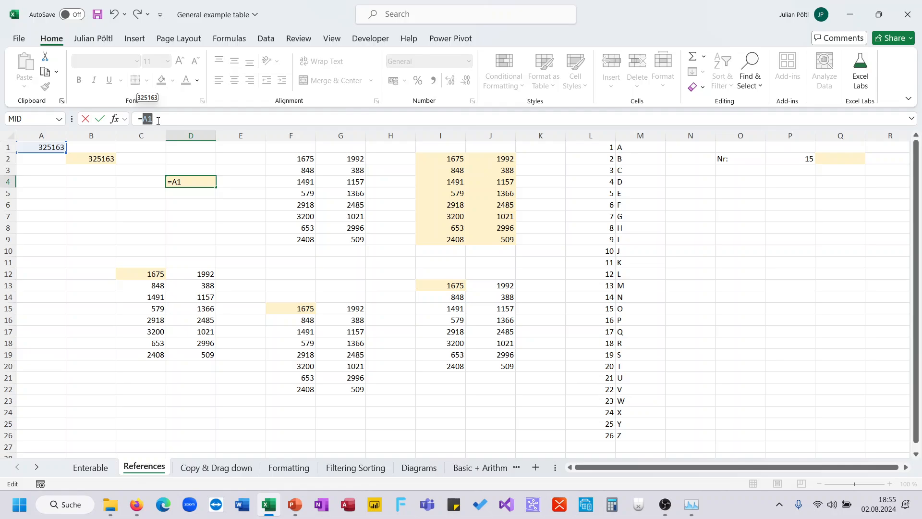
{"action": "key", "text": "F4"}
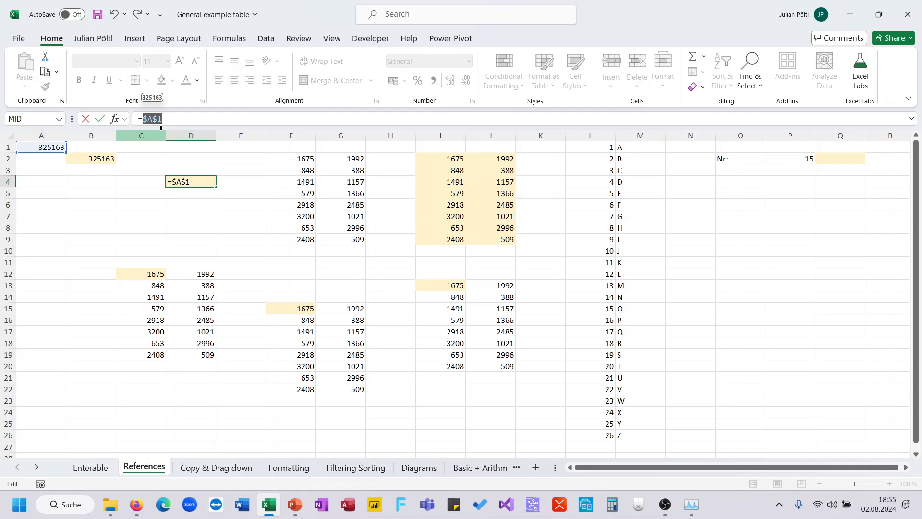
{"action": "key", "text": "F4"}
{"action": "key", "text": "F4"}
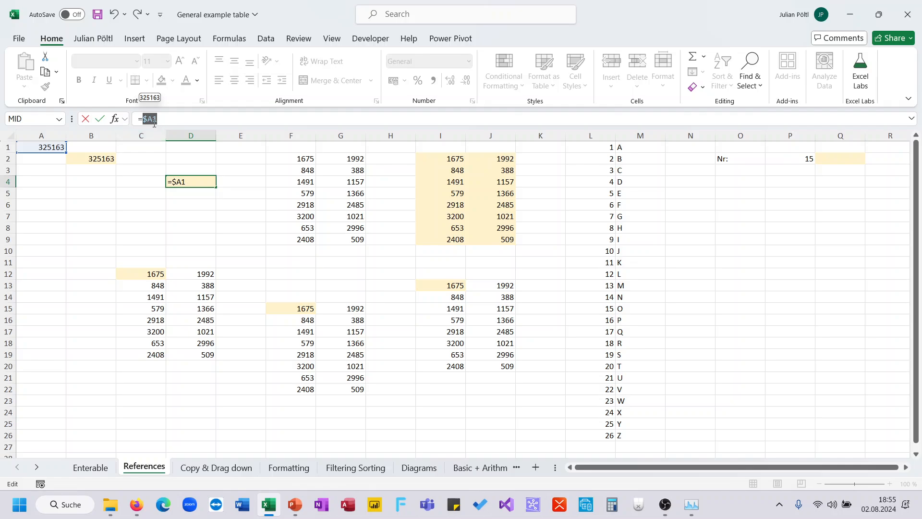
{"action": "key", "text": "F4"}
{"action": "left_click", "coordinate": [294, 504]}
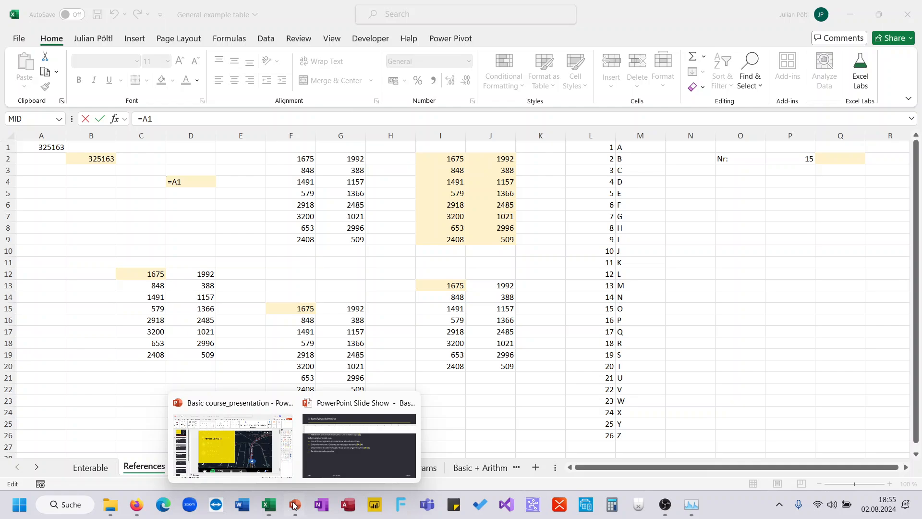
Advance to the copying-and-dragging-down slide, then open Excel's Copy & Drag down sheet.
{"action": "left_click", "coordinate": [329, 451]}
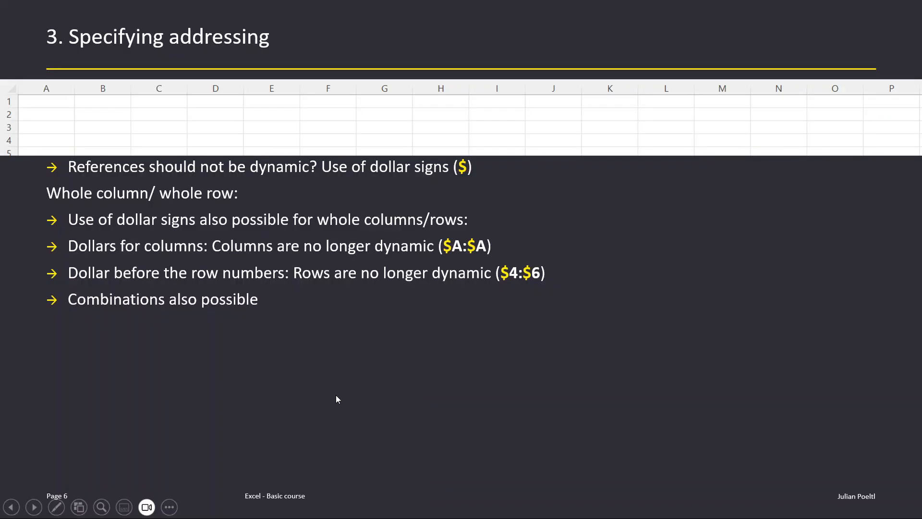
{"action": "left_click", "coordinate": [339, 362]}
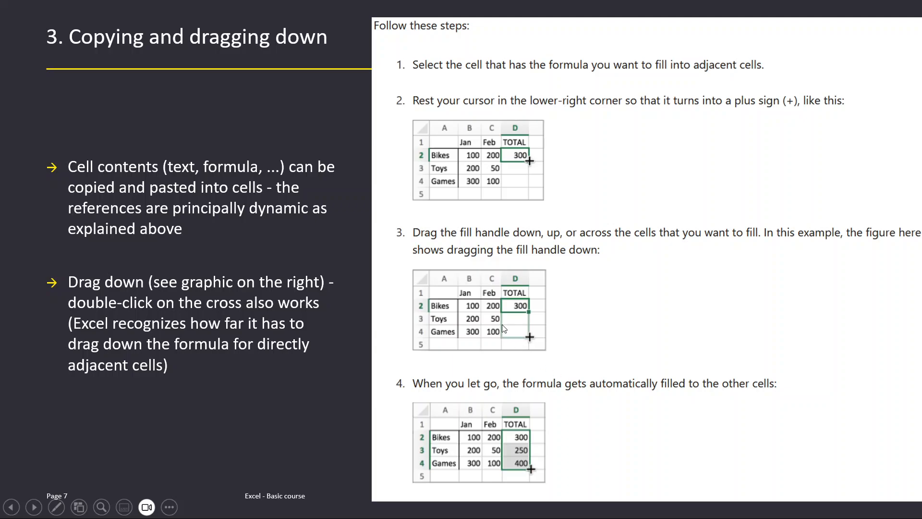
{"action": "key", "text": "alt+Tab"}
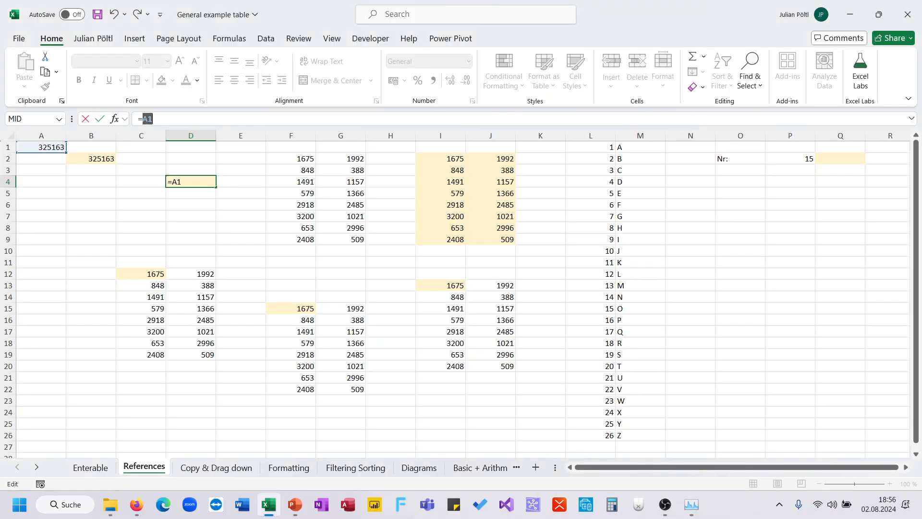
{"action": "left_click", "coordinate": [227, 465]}
Cancel the pending reference and view D2's =B2+C2 formula (2082) without editing it.
{"action": "left_click", "coordinate": [222, 164]}
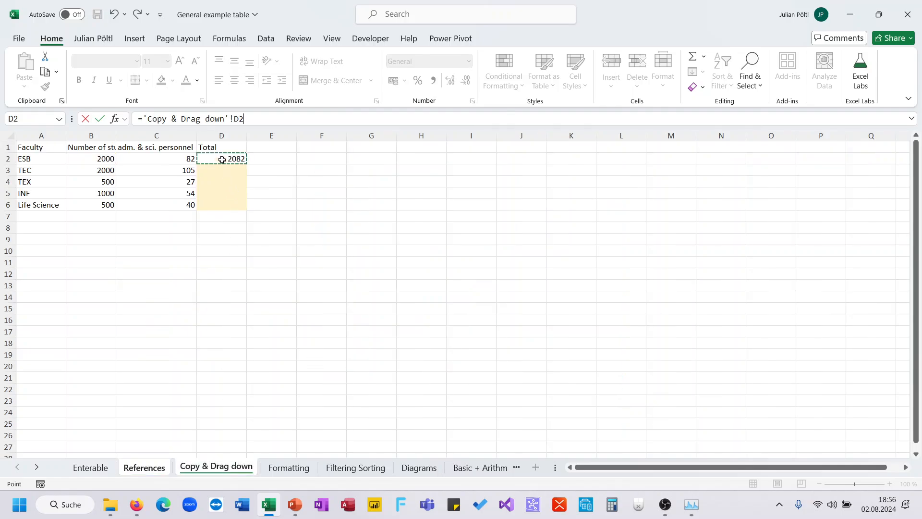
{"action": "key", "text": "Escape"}
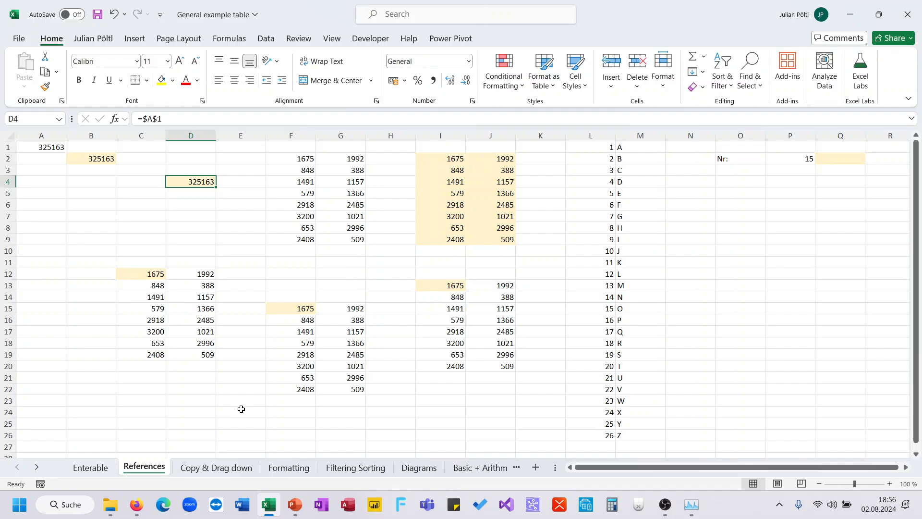
{"action": "left_click", "coordinate": [235, 467]}
{"action": "left_click", "coordinate": [233, 158]}
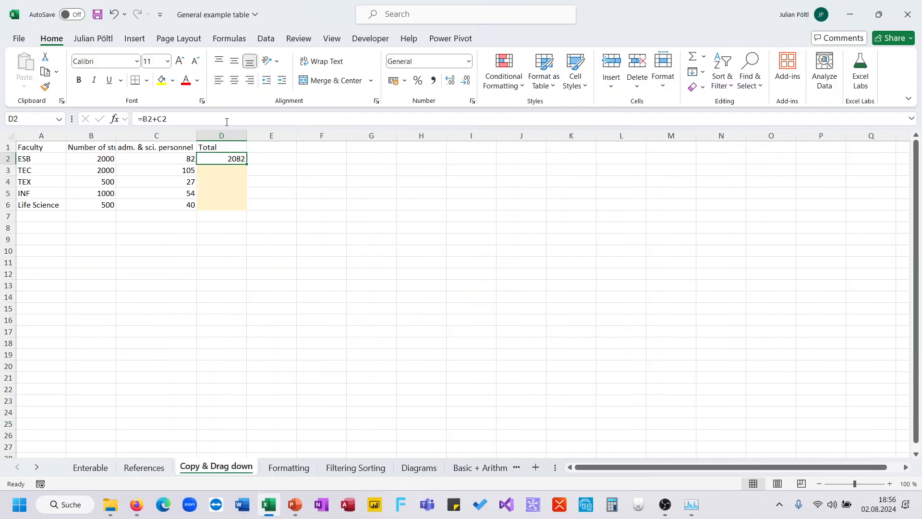
{"action": "double_click", "coordinate": [234, 159]}
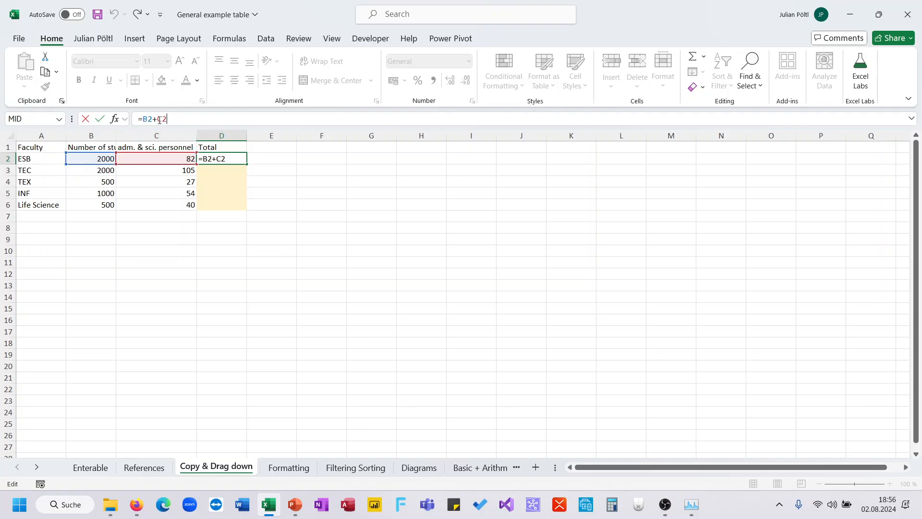
{"action": "key", "text": "Escape"}
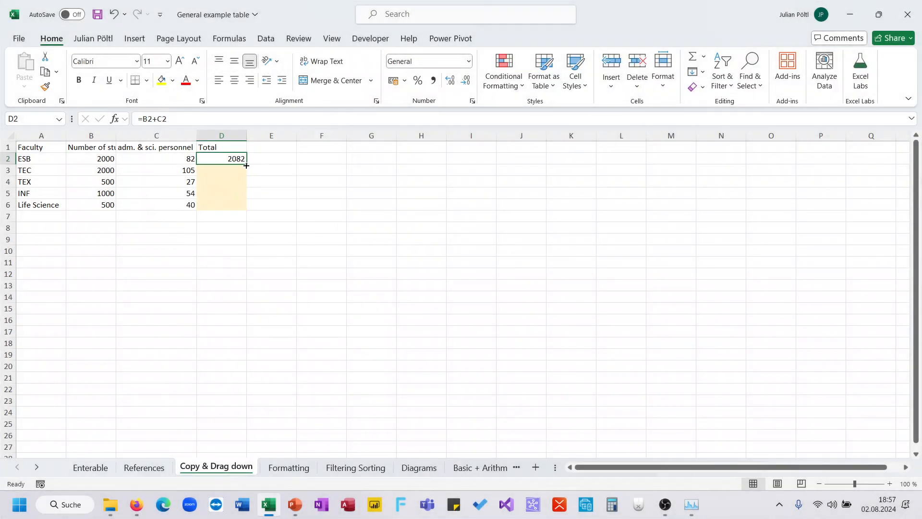
Drag D2's Total formula down to D6 and inspect the copied formulas in D3 to D5.
{"action": "left_click_drag", "start_coordinate": [246, 165], "coordinate": [241, 210]}
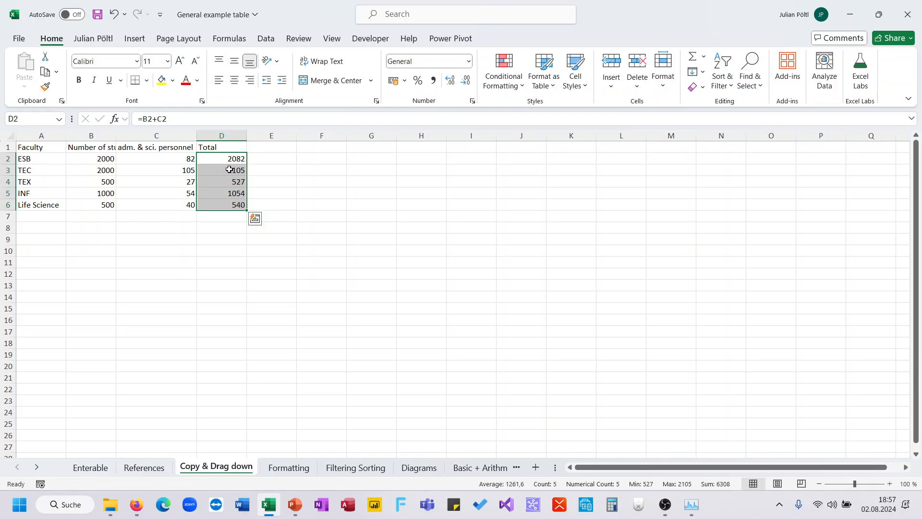
{"action": "left_click", "coordinate": [227, 171]}
{"action": "left_click", "coordinate": [200, 120]}
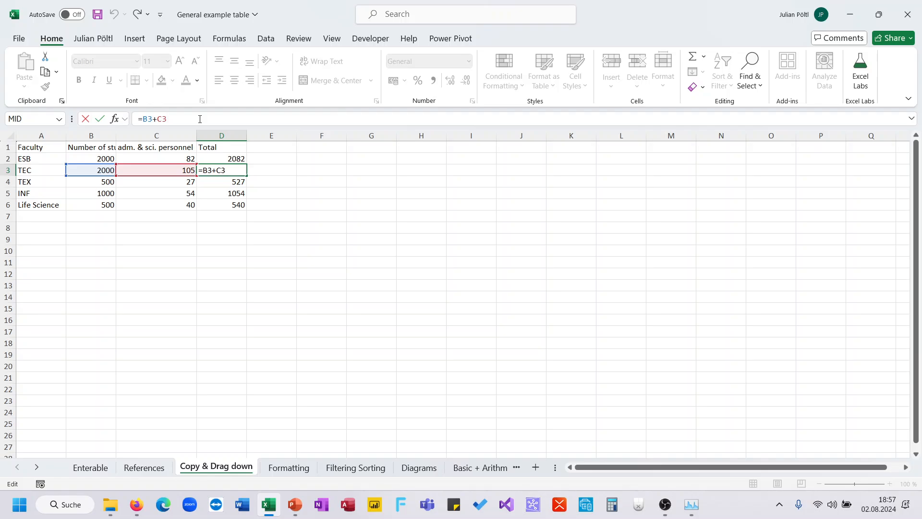
{"action": "key", "text": "Escape"}
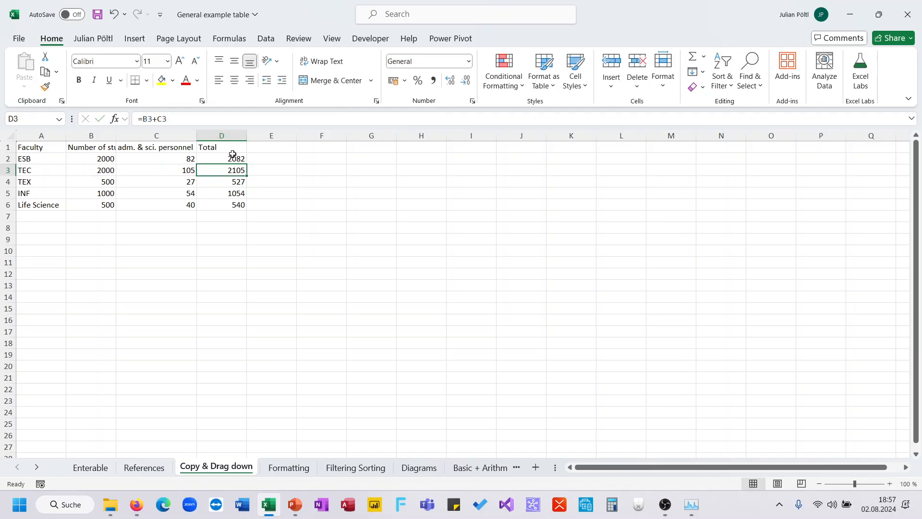
{"action": "left_click", "coordinate": [227, 180]}
{"action": "left_click", "coordinate": [232, 195]}
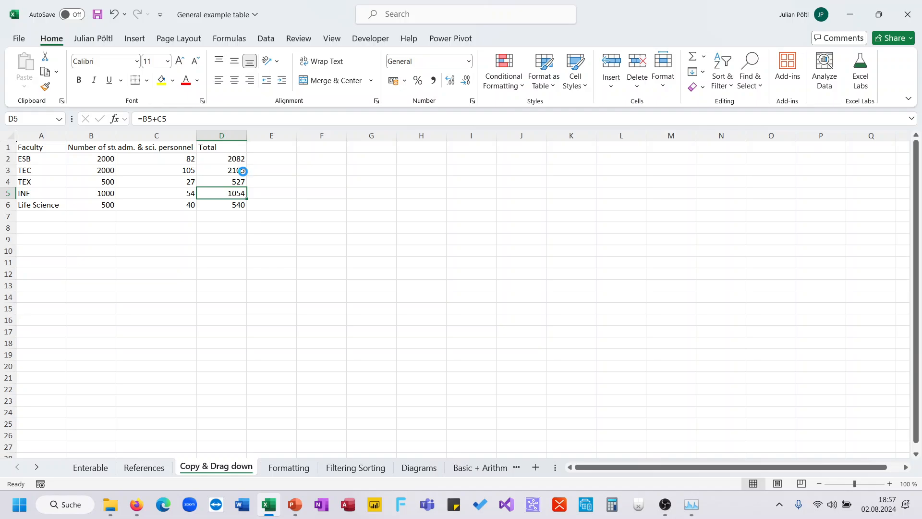
Undo, auto-fill the Total down D2:D6 by double-click, then copy it into E2:E6.
{"action": "key", "text": "ctrl+z"}
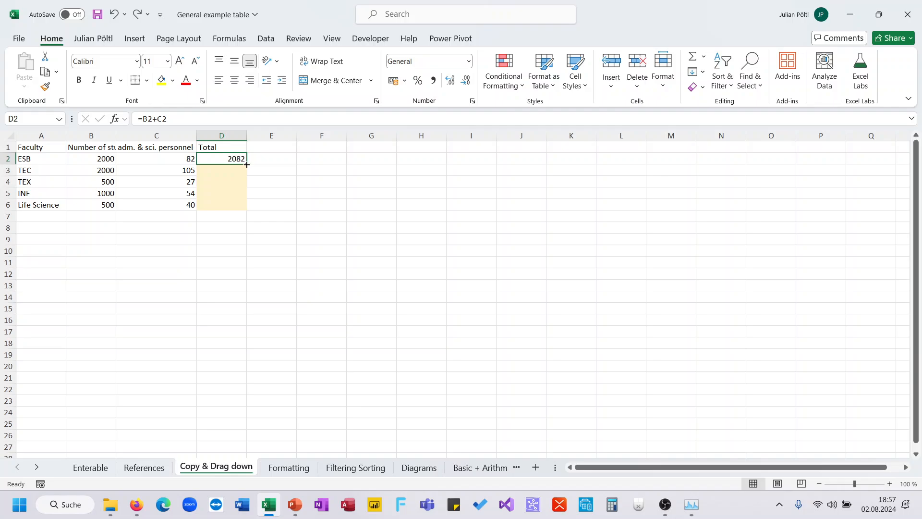
{"action": "double_click", "coordinate": [246, 165]}
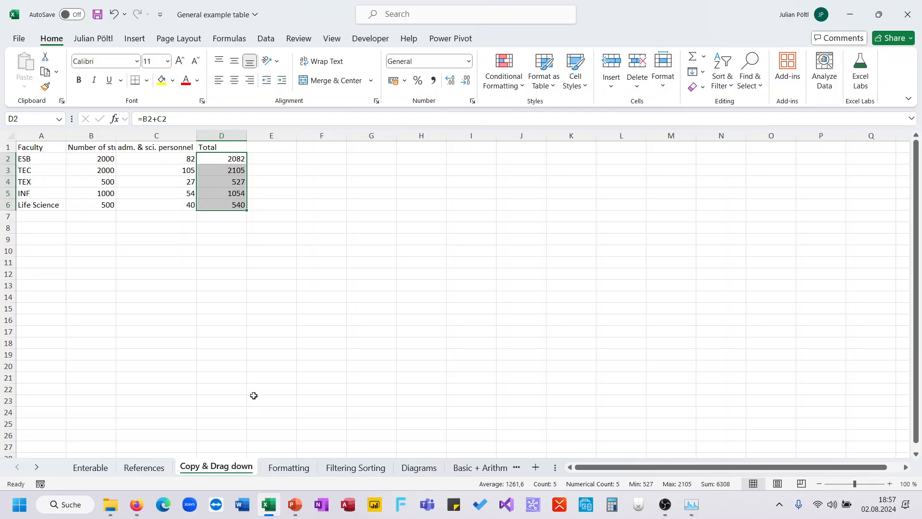
{"action": "left_click_drag", "start_coordinate": [247, 210], "coordinate": [288, 207]}
Check E2's copied formula =C2+D2 (2164) without changing it.
{"action": "left_click", "coordinate": [280, 157]}
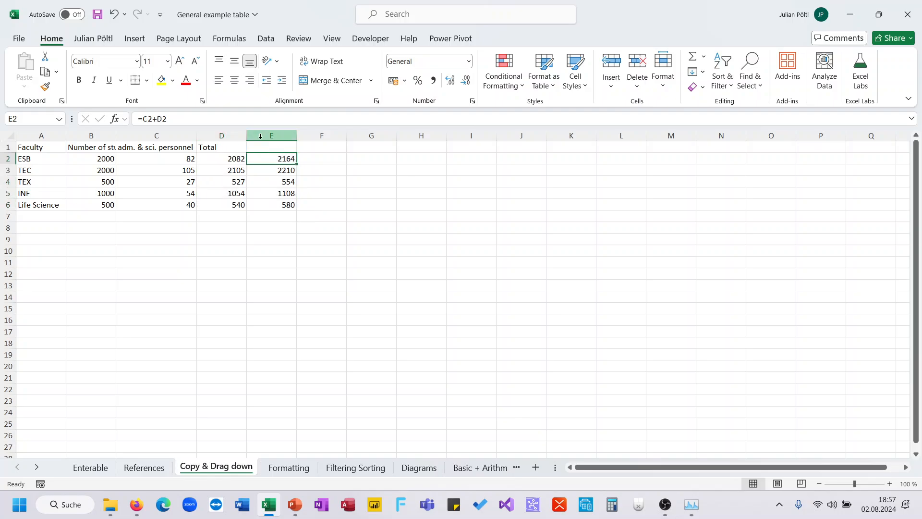
{"action": "left_click", "coordinate": [237, 116]}
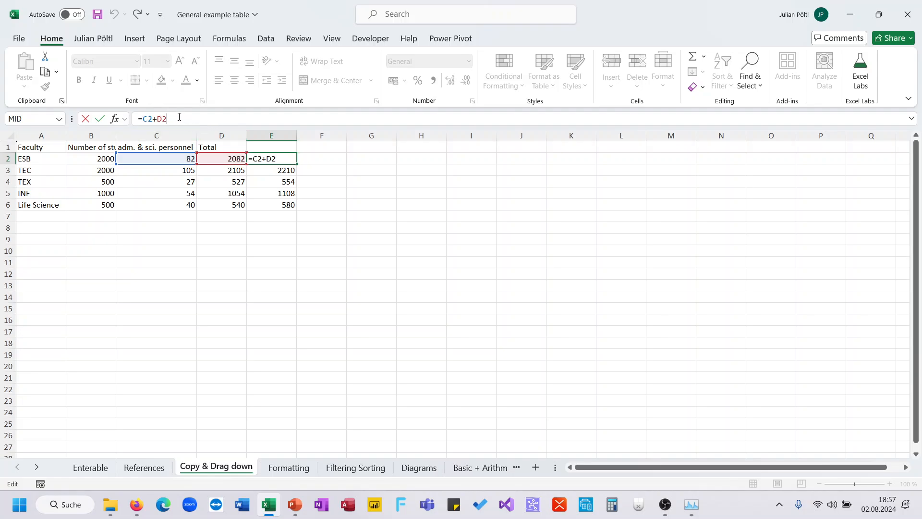
{"action": "key", "text": "ctrl+Return"}
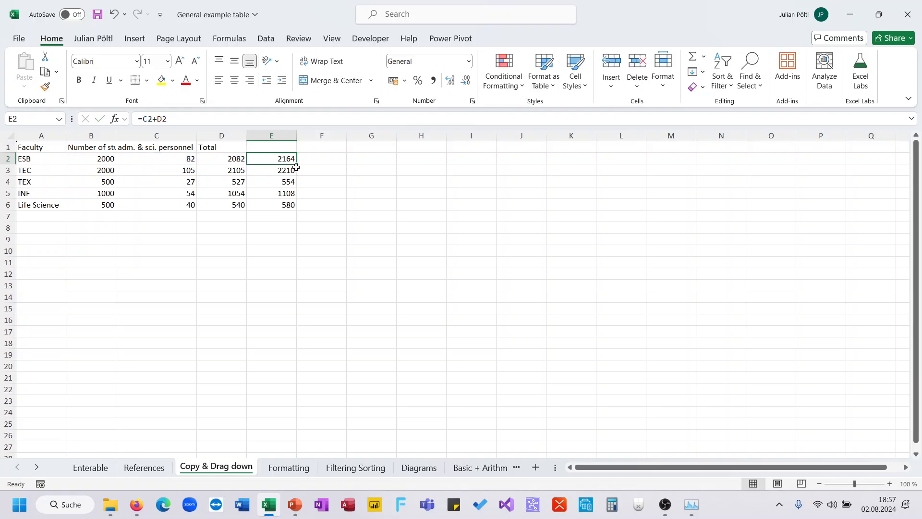
Fill E2 across to F2 and G2 (4246, 6410), verify =E2+F2, and return to the slide show.
{"action": "left_click_drag", "start_coordinate": [296, 164], "coordinate": [402, 179]}
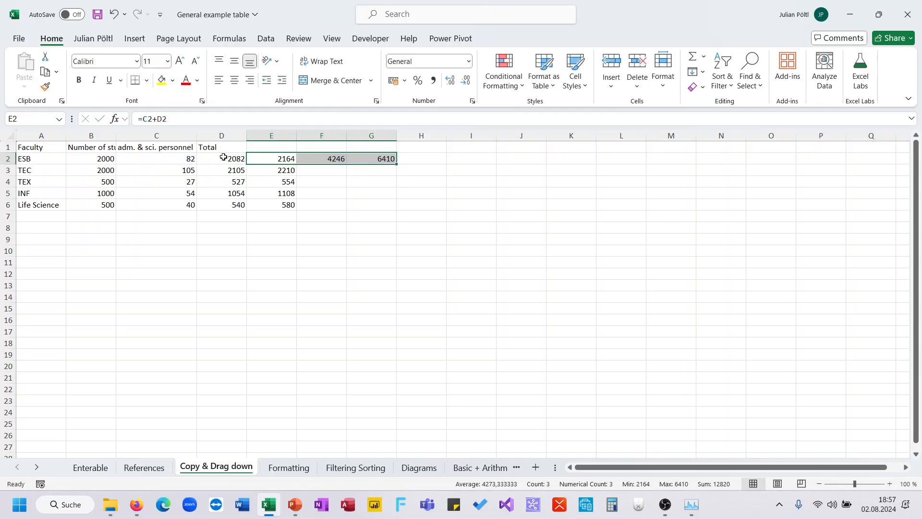
{"action": "left_click", "coordinate": [383, 160]}
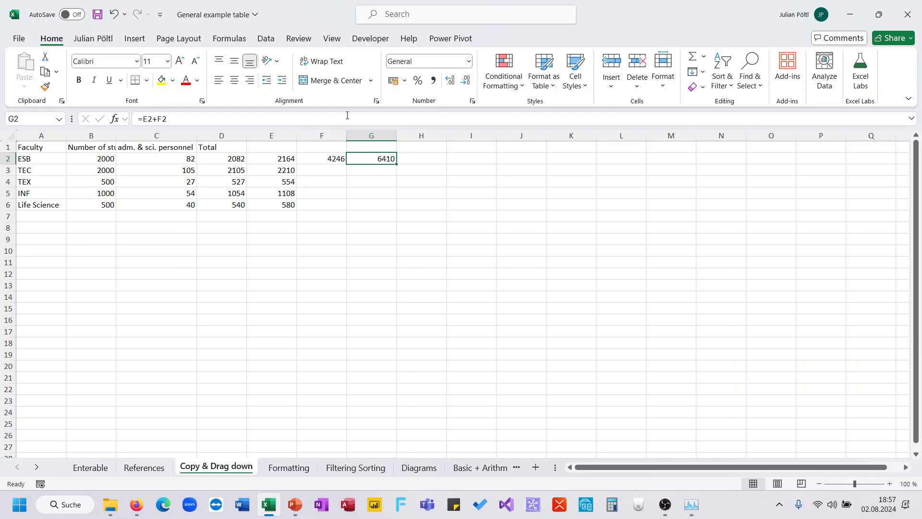
{"action": "double_click", "coordinate": [376, 156]}
{"action": "key", "text": "Escape"}
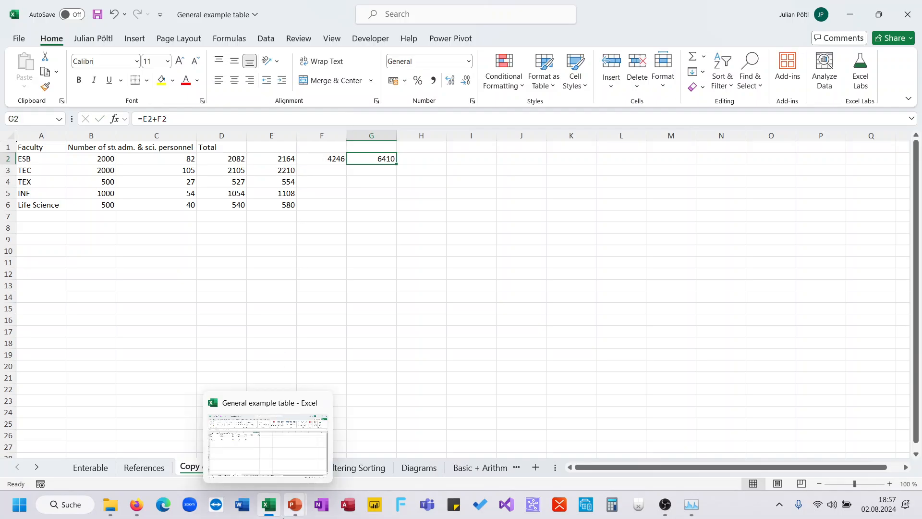
{"action": "left_click", "coordinate": [294, 504]}
{"action": "left_click", "coordinate": [324, 457]}
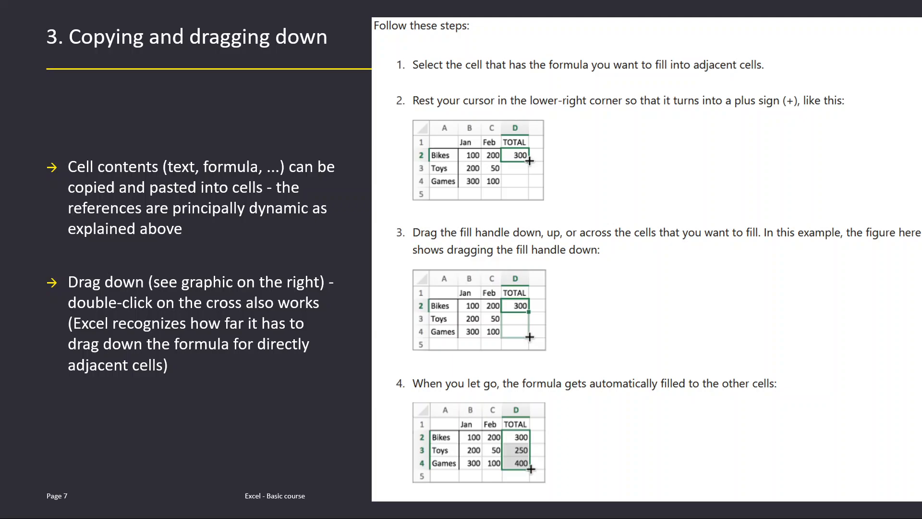
Advance to the '3. Addressing multiple worksheets' slide, then go back to Excel.
{"action": "left_click", "coordinate": [327, 339]}
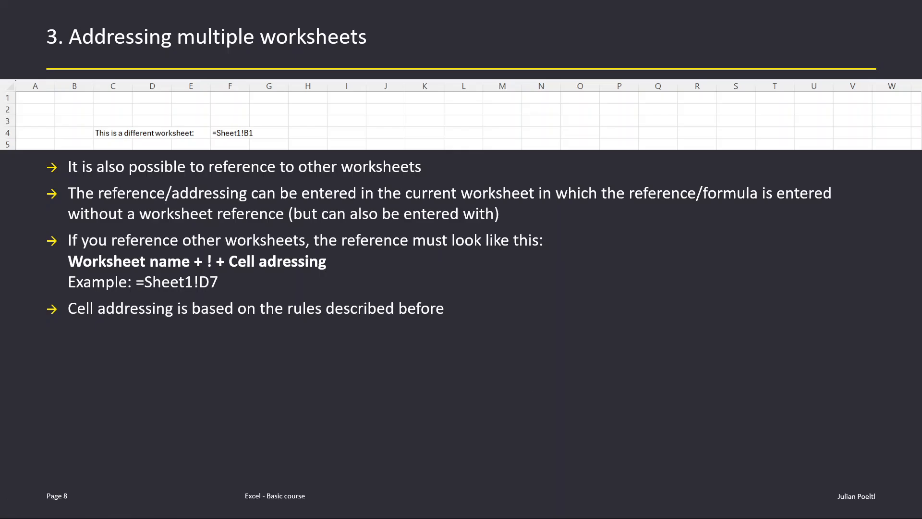
{"action": "key", "text": "alt+Tab"}
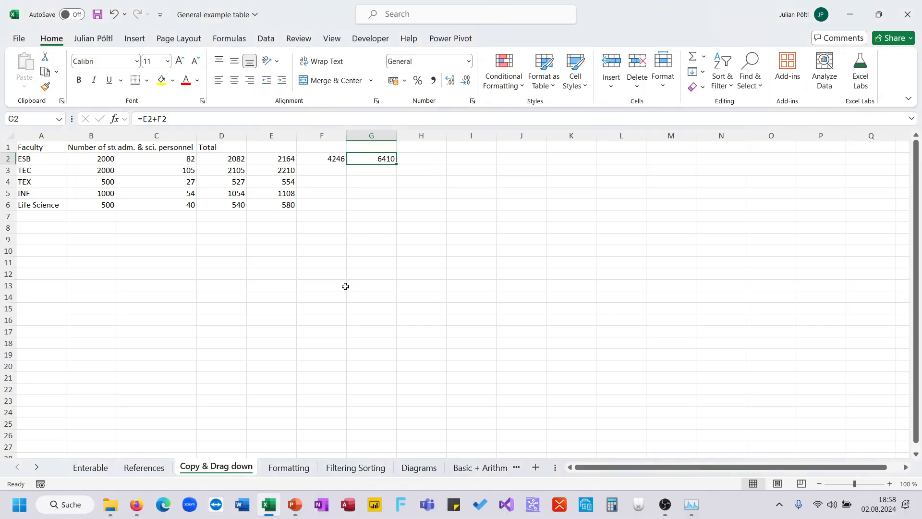
Enter the formula =References!F14 in E9.
{"action": "left_click", "coordinate": [253, 236]}
{"action": "type", "text": "="}
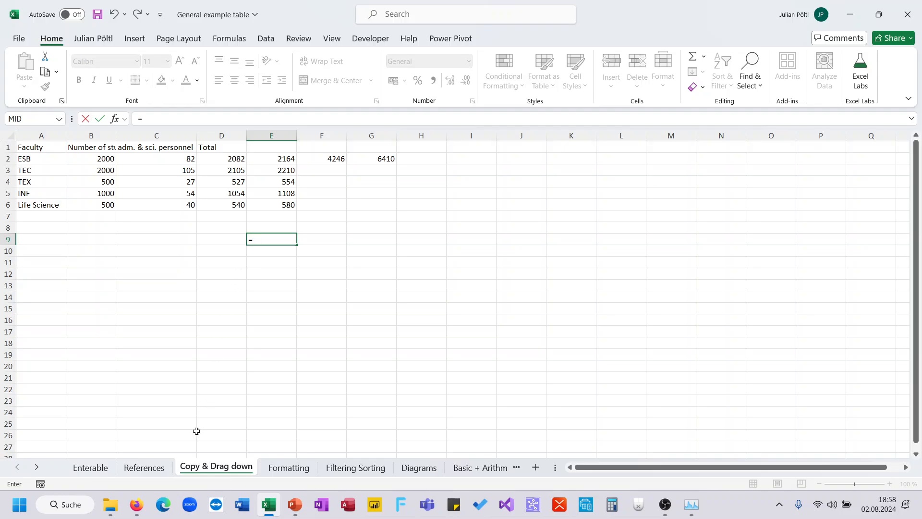
{"action": "left_click", "coordinate": [150, 469]}
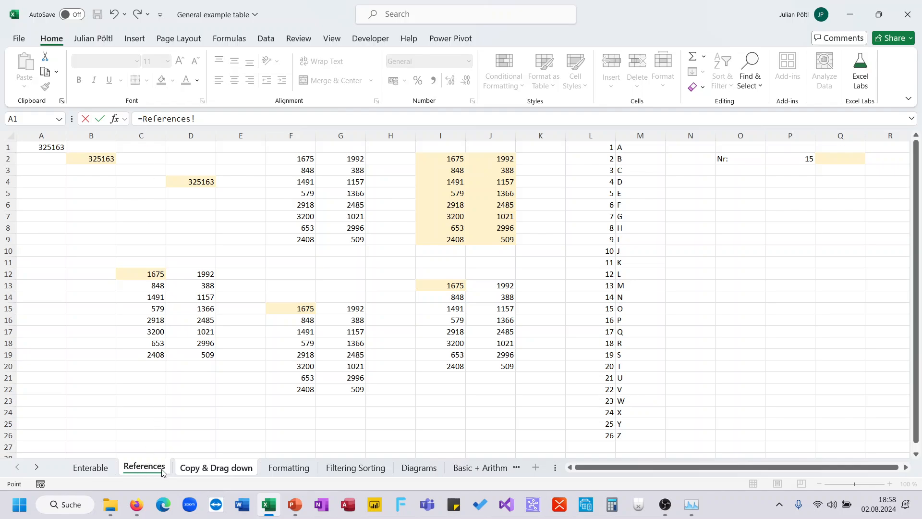
{"action": "key", "text": "alt+Tab"}
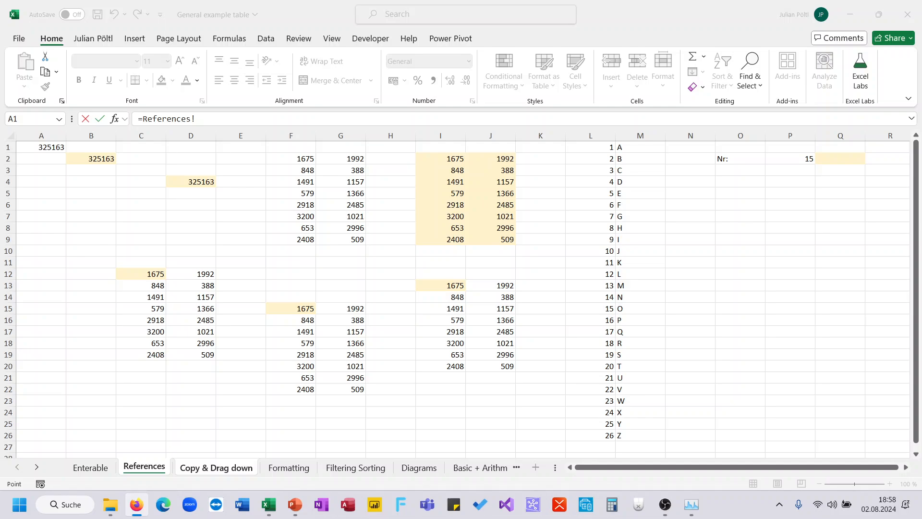
{"action": "left_click", "coordinate": [290, 297]}
{"action": "key", "text": "Return"}
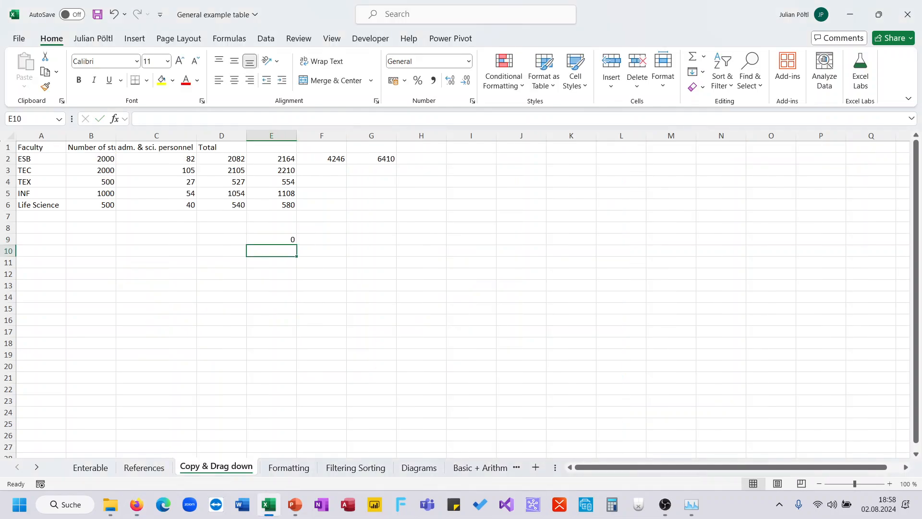
{"action": "key", "text": "Up"}
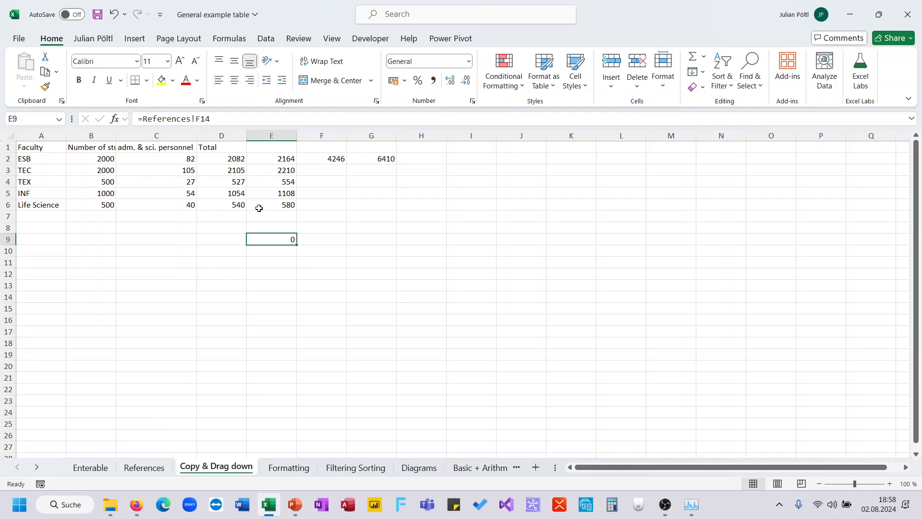
{"action": "double_click", "coordinate": [210, 119]}
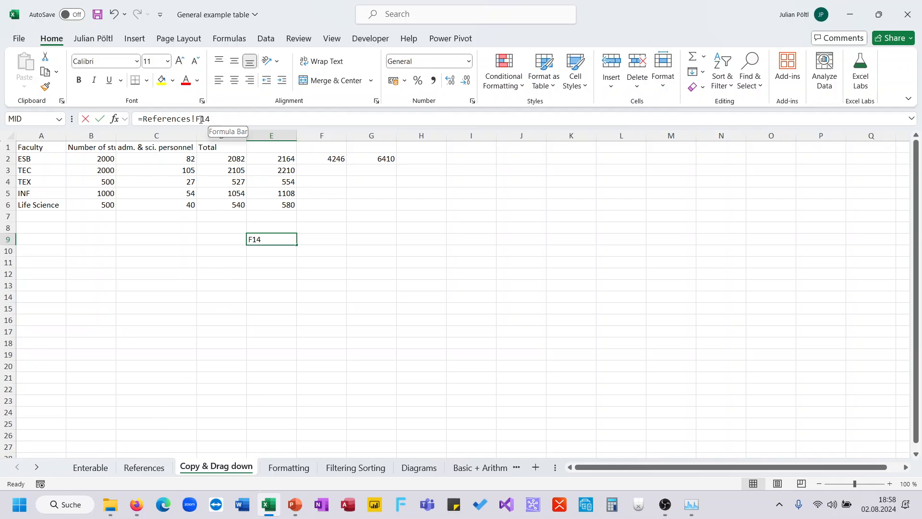
{"action": "key", "text": "Escape"}
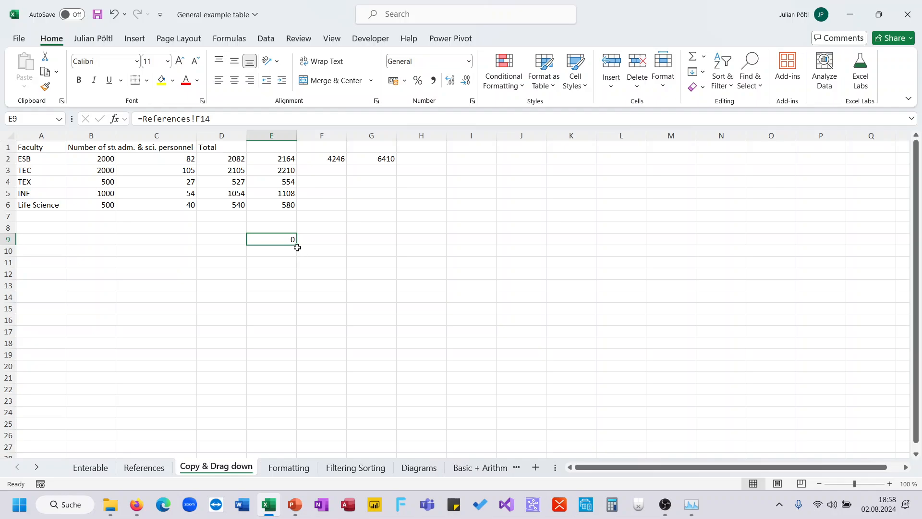
Fill the E9 reference down to E18, then check the copied references in E10–E18.
{"action": "left_click_drag", "start_coordinate": [296, 245], "coordinate": [281, 342]}
{"action": "left_click", "coordinate": [272, 309]}
{"action": "left_click", "coordinate": [276, 342]}
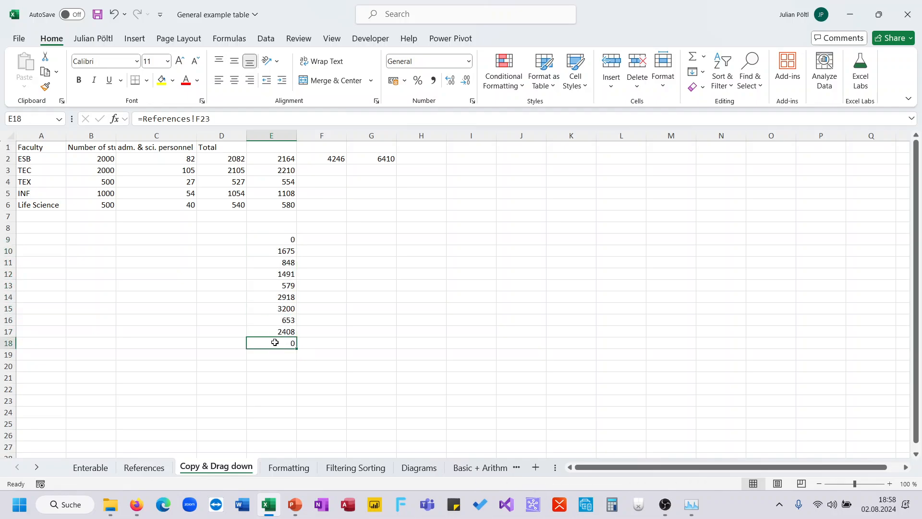
{"action": "left_click", "coordinate": [273, 307]}
{"action": "left_click", "coordinate": [278, 272]}
{"action": "left_click", "coordinate": [278, 252]}
{"action": "left_click", "coordinate": [278, 287]}
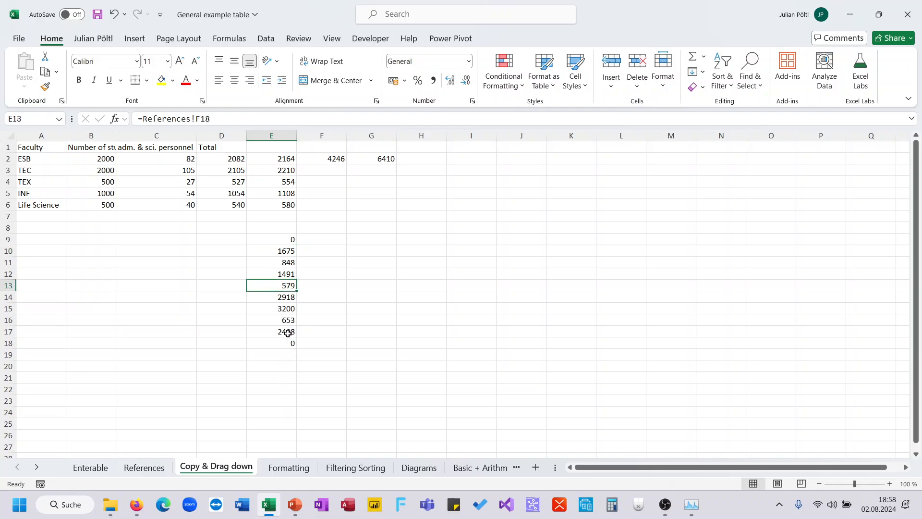
Advance the course slide show to '3. Circular references/ iterative calculations'.
{"action": "mouse_move", "coordinate": [295, 503]}
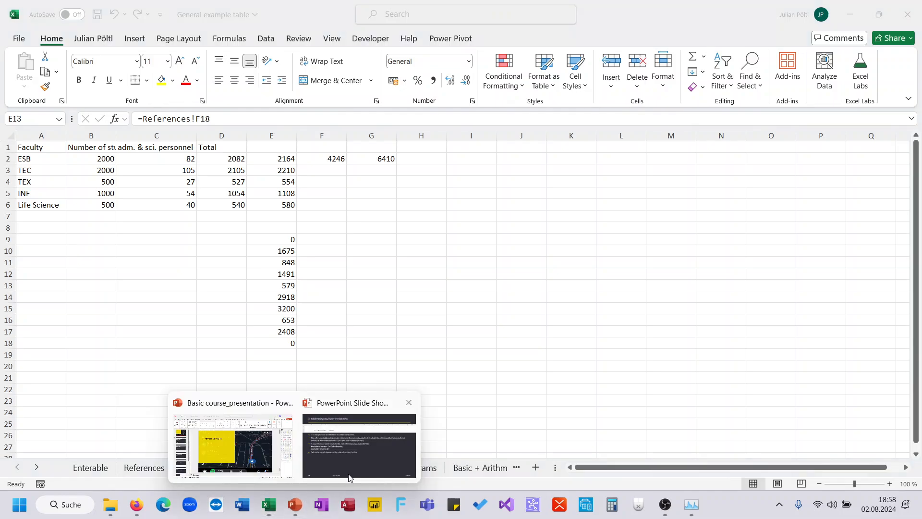
{"action": "left_click", "coordinate": [403, 432]}
{"action": "left_click", "coordinate": [387, 320]}
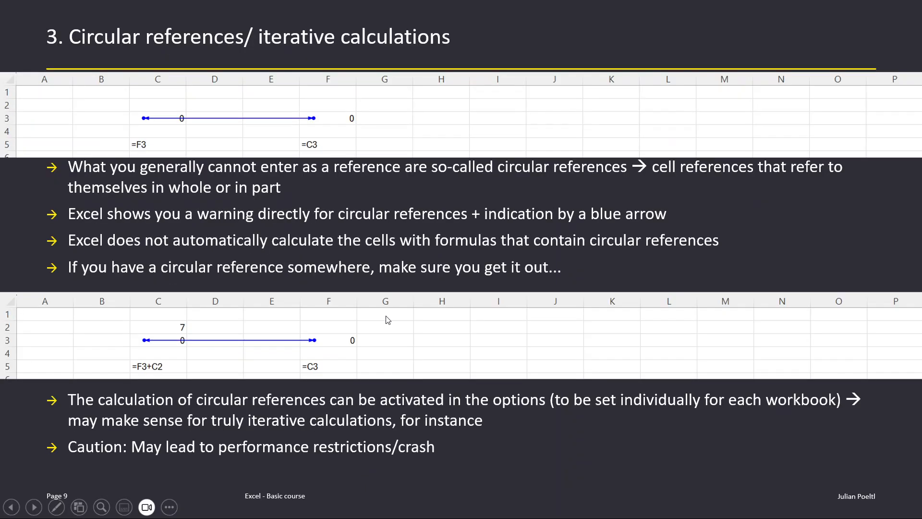